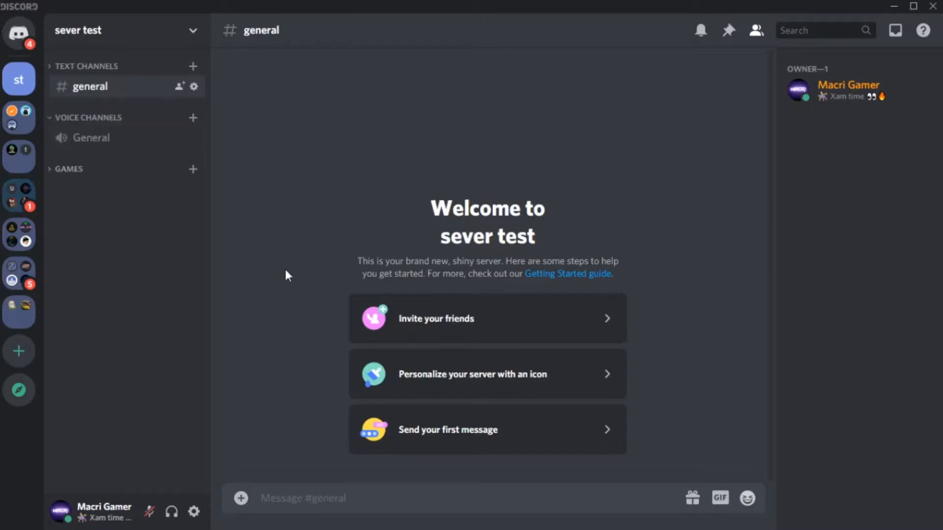
# Review the owner role's permissions in the server's role settings, from general permissions through Administrator
pyautogui.click(848, 91)
pyautogui.press('Escape')
pyautogui.click(100, 33)
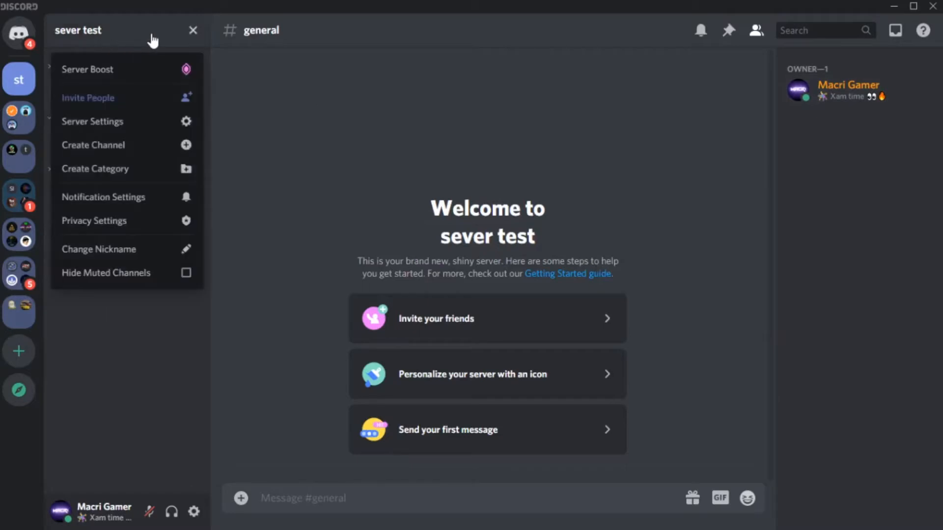
pyautogui.click(186, 130)
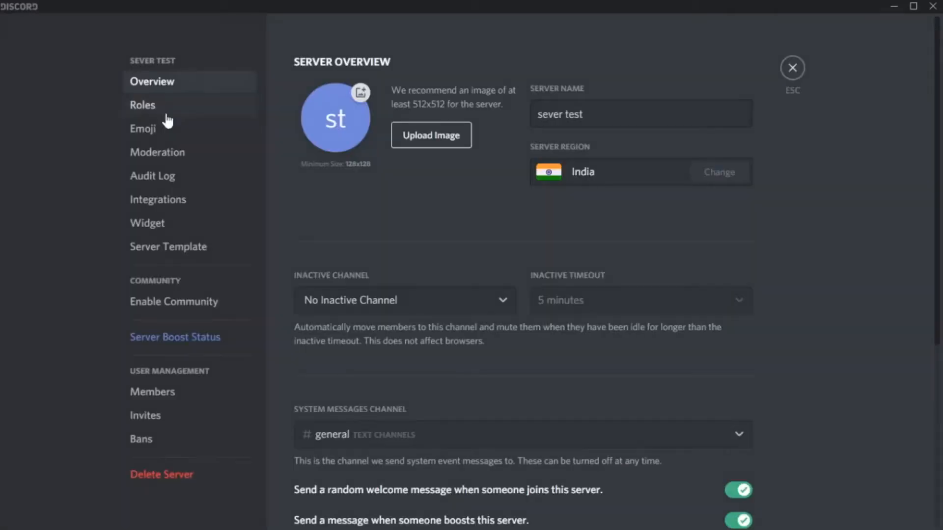
pyautogui.click(189, 114)
pyautogui.click(305, 106)
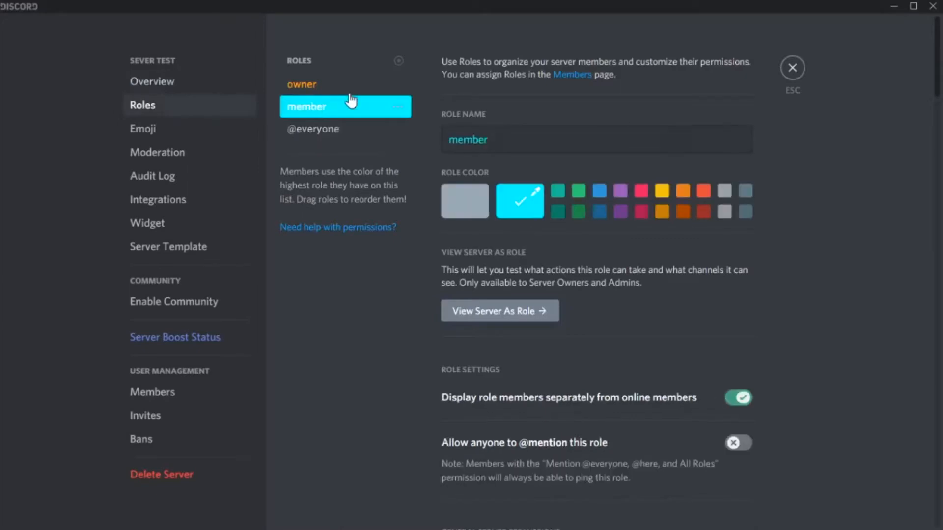
pyautogui.click(344, 86)
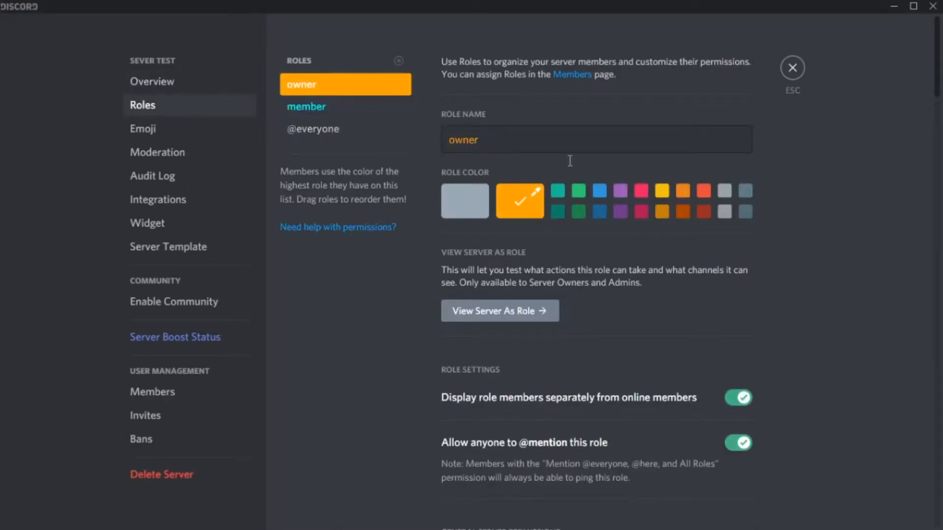
pyautogui.scroll(-15, 830, 219)
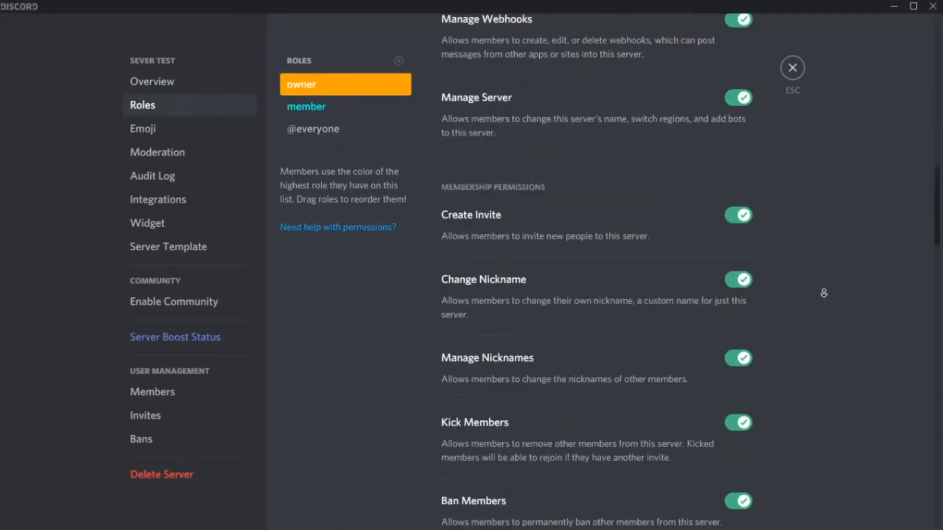
pyautogui.scroll(-10, 823, 294)
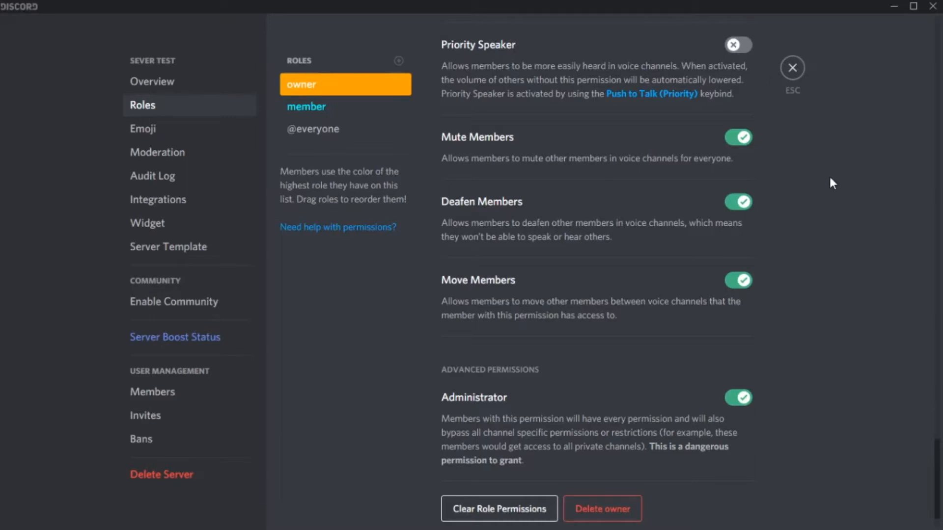
pyautogui.click(791, 68)
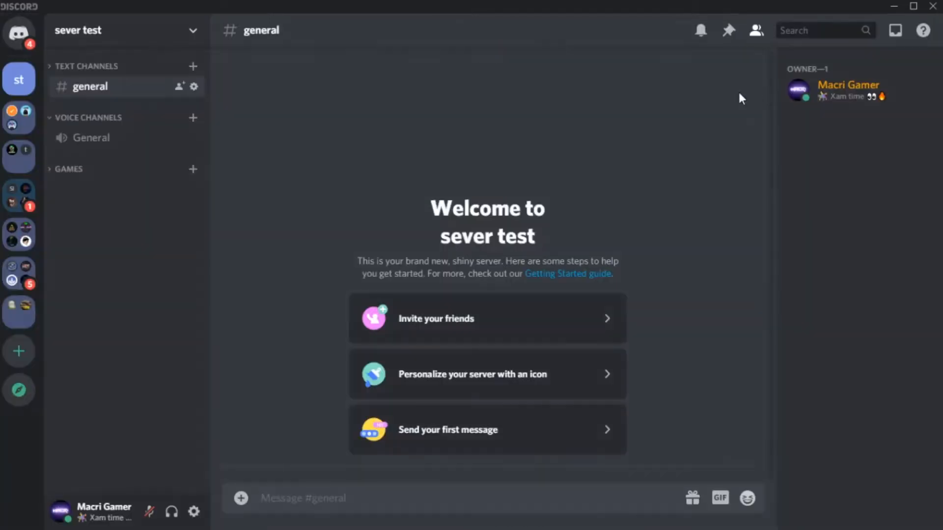
# Review the member role's settings and add a new role with default settings to the server
pyautogui.click(117, 32)
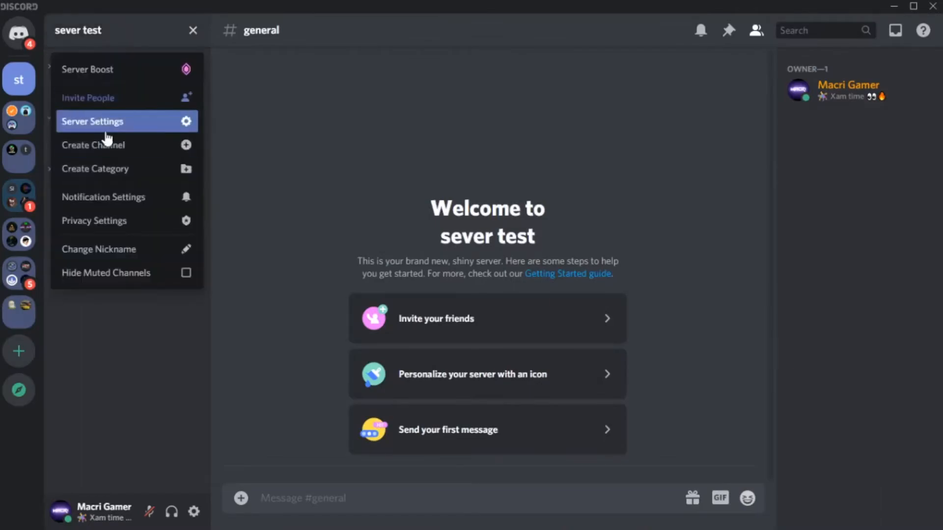
pyautogui.click(118, 121)
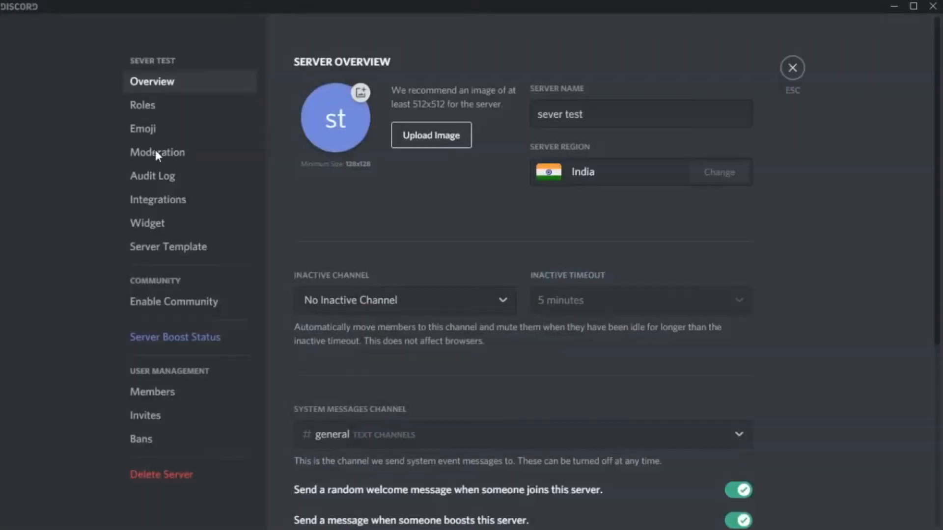
pyautogui.click(139, 113)
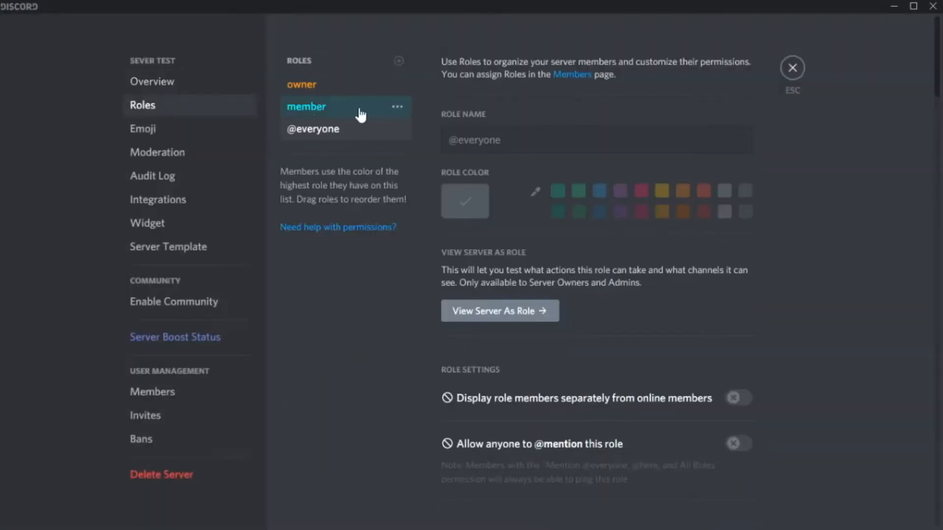
pyautogui.click(325, 111)
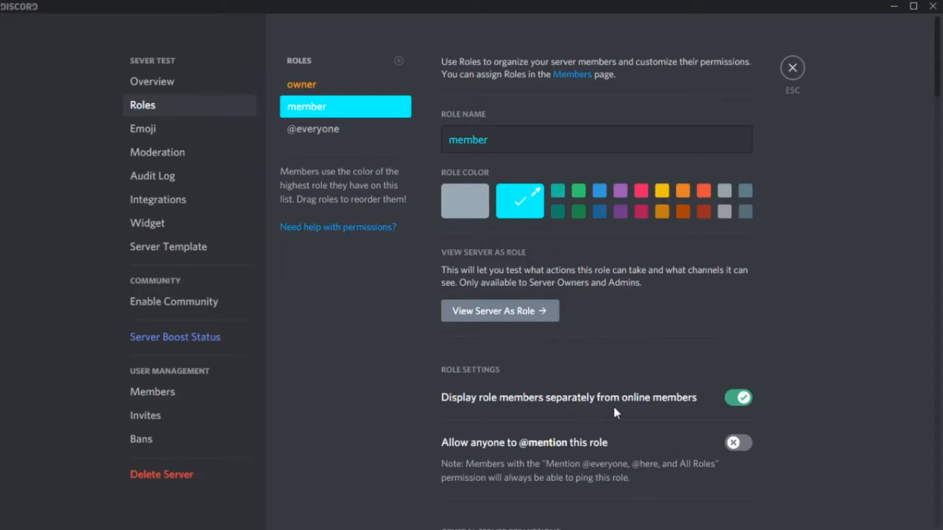
pyautogui.scroll(-4, 356, 360)
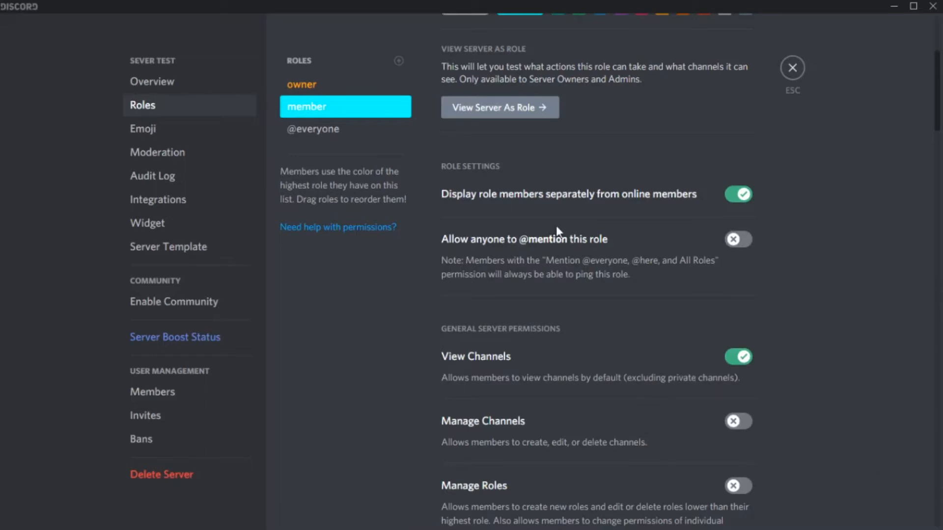
pyautogui.scroll(2, 545, 267)
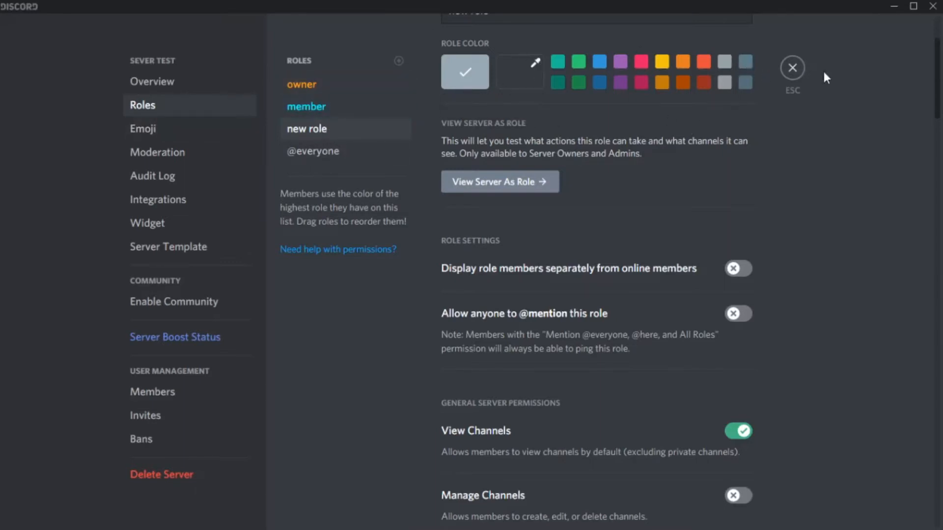
pyautogui.click(792, 68)
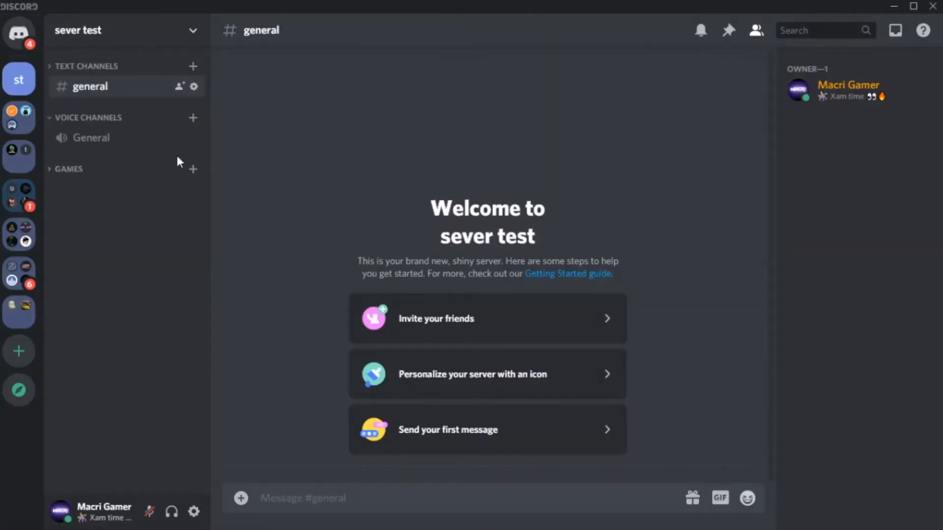
# Create a private voice channel named "general pvt" in the Voice Channels category
pyautogui.click(194, 120)
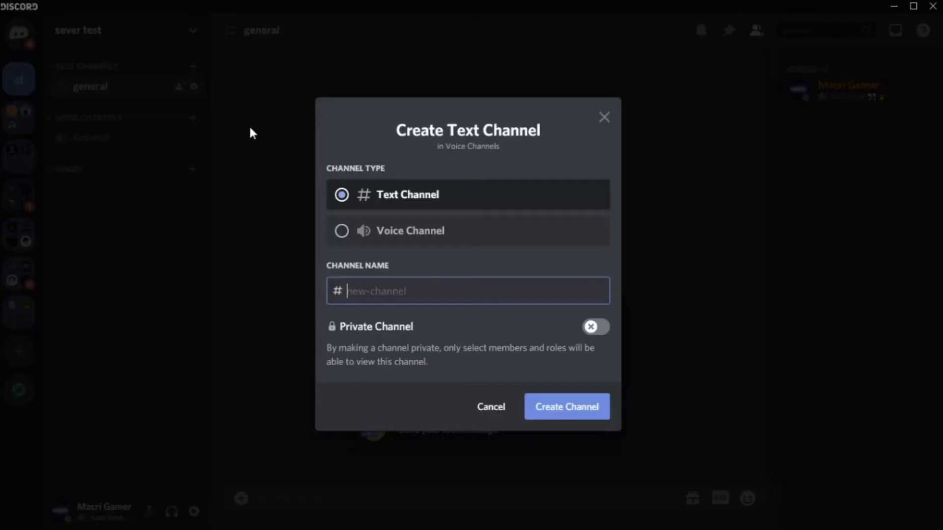
pyautogui.click(407, 241)
pyautogui.click(409, 293)
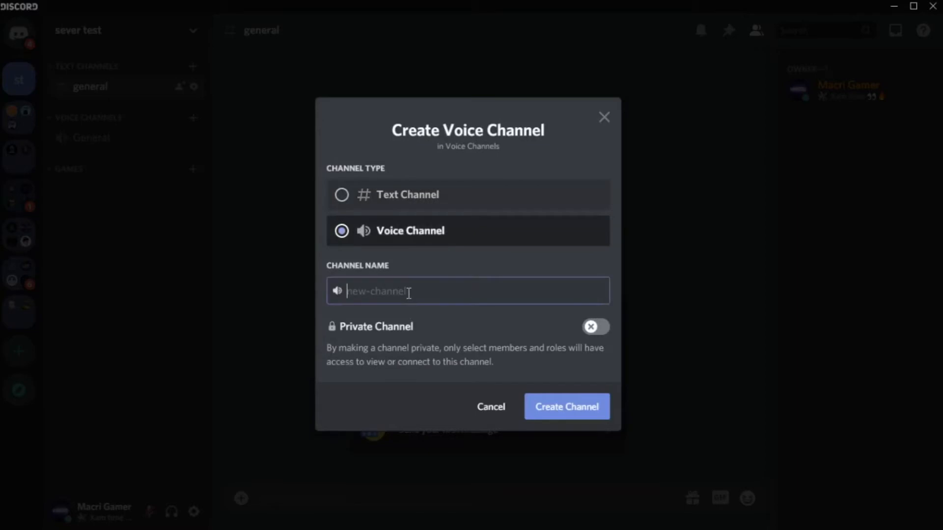
pyautogui.write('general pvt')
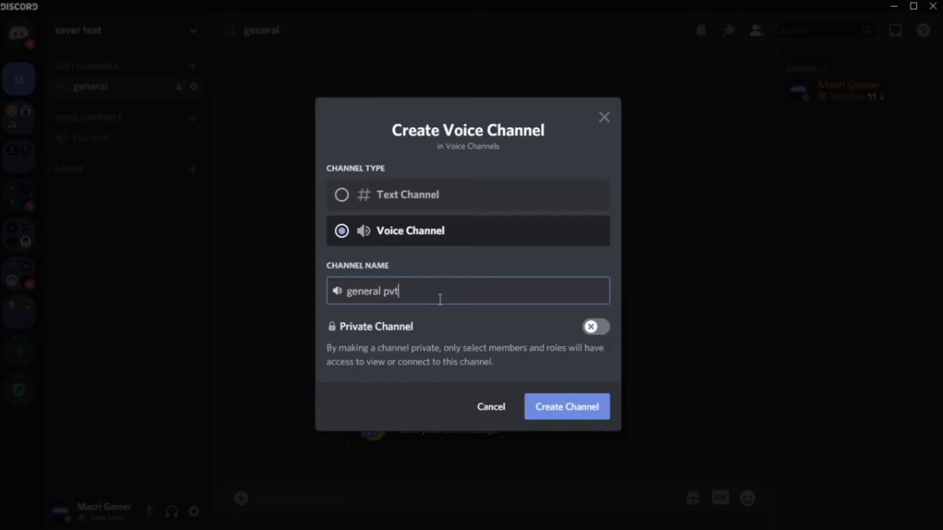
pyautogui.click(592, 327)
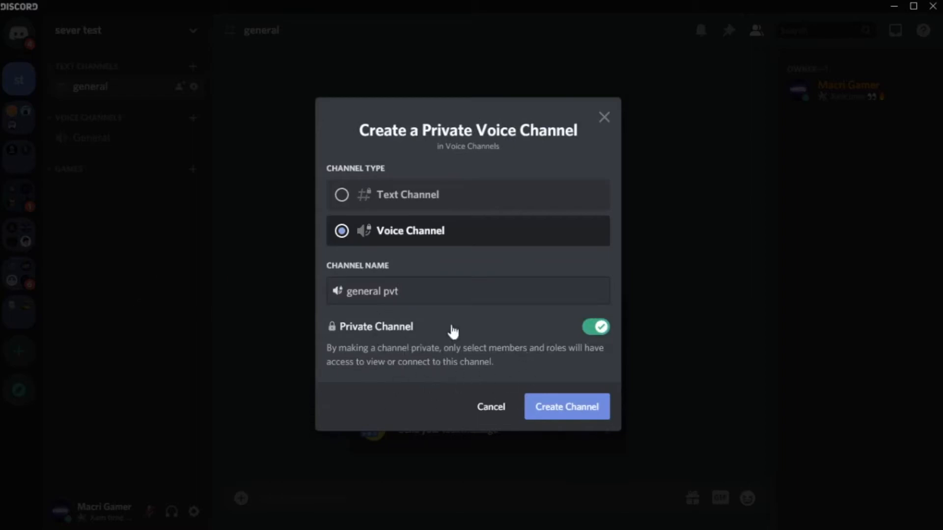
pyautogui.click(567, 408)
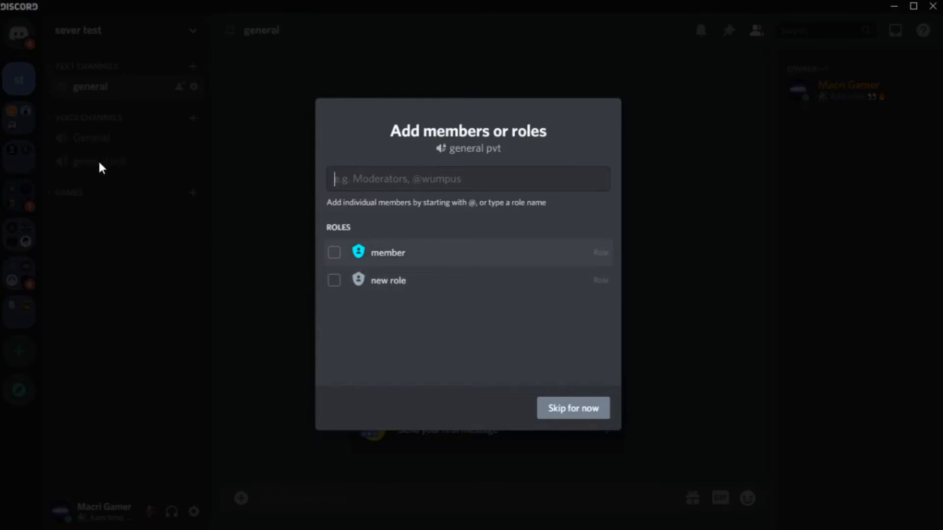
# Grant only the member role access to the general pvt voice channel
pyautogui.click(377, 260)
pyautogui.click(395, 285)
pyautogui.click(406, 255)
pyautogui.click(389, 290)
pyautogui.click(396, 265)
pyautogui.click(383, 280)
pyautogui.click(387, 259)
pyautogui.click(385, 283)
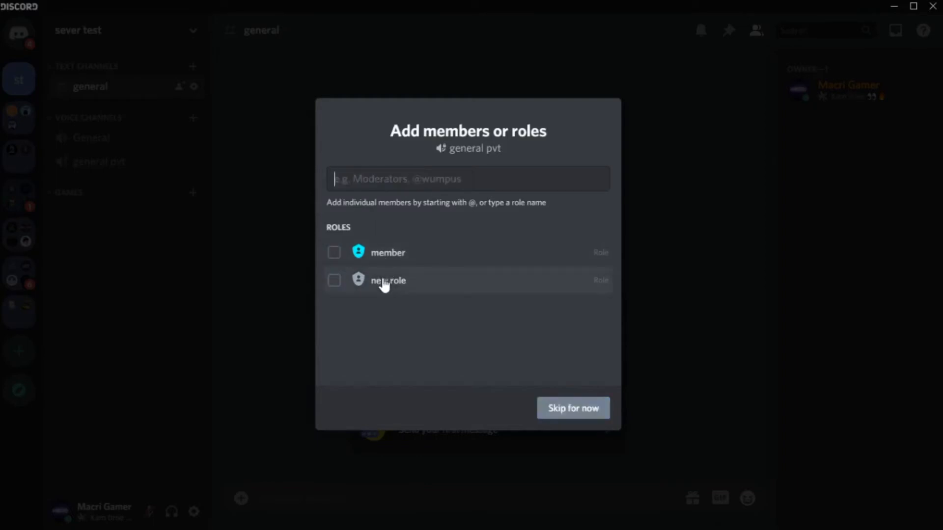
pyautogui.click(401, 266)
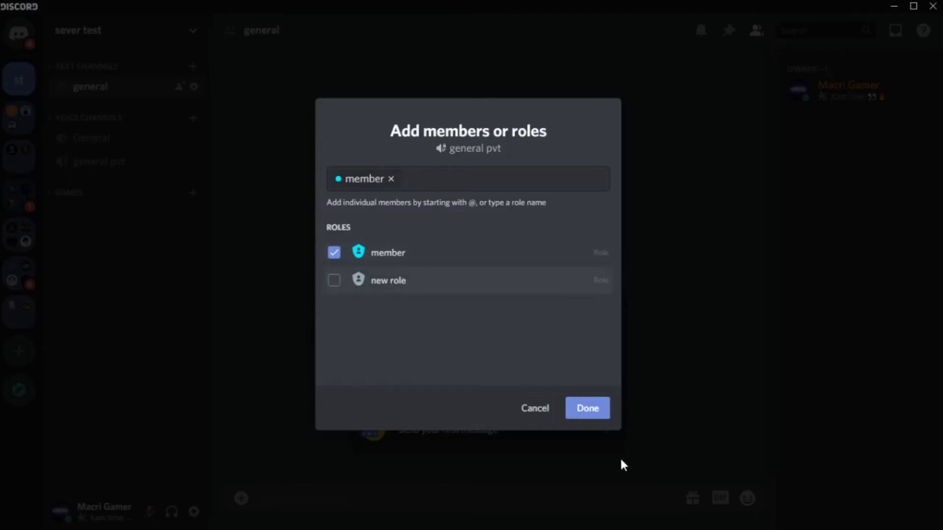
pyautogui.click(591, 418)
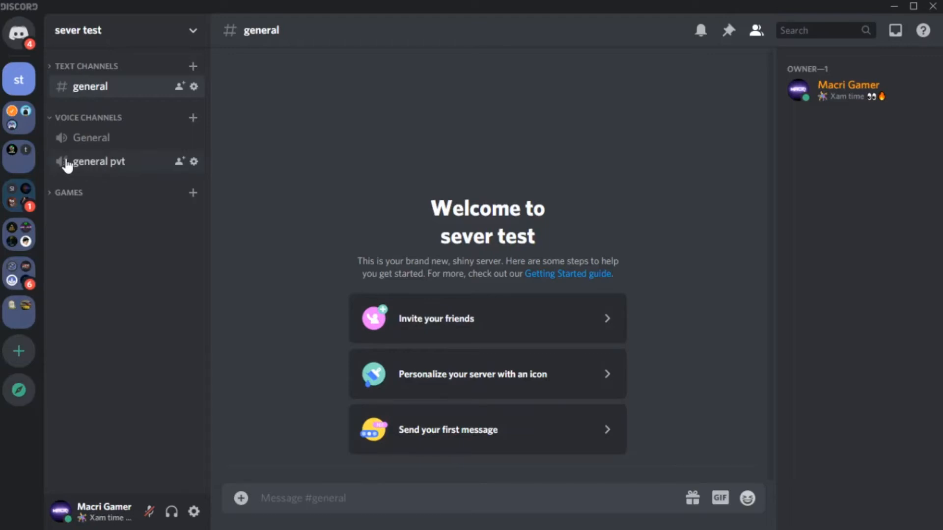
pyautogui.click(197, 163)
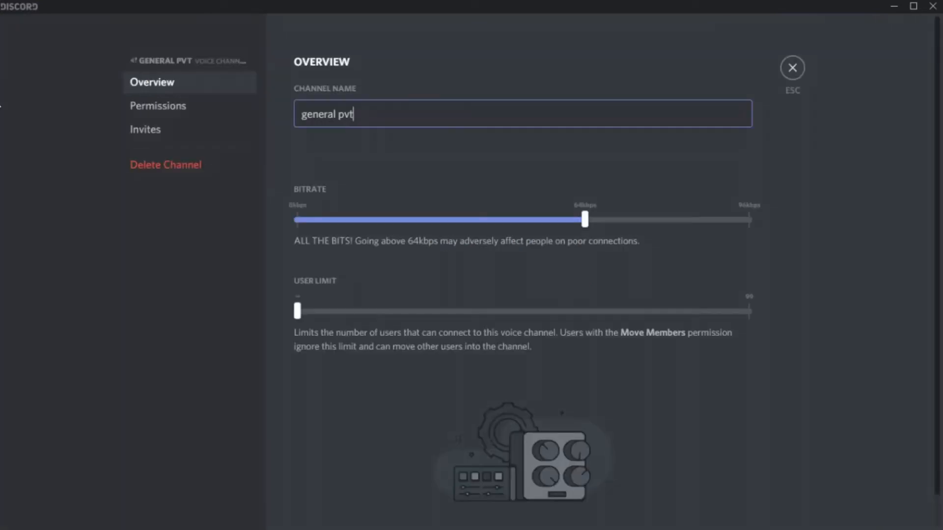
pyautogui.click(172, 116)
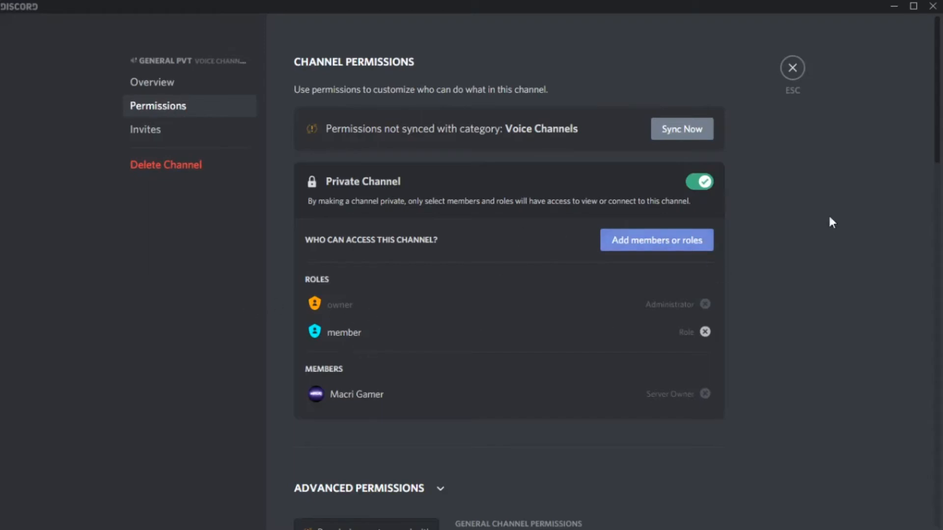
pyautogui.scroll(-10, 876, 210)
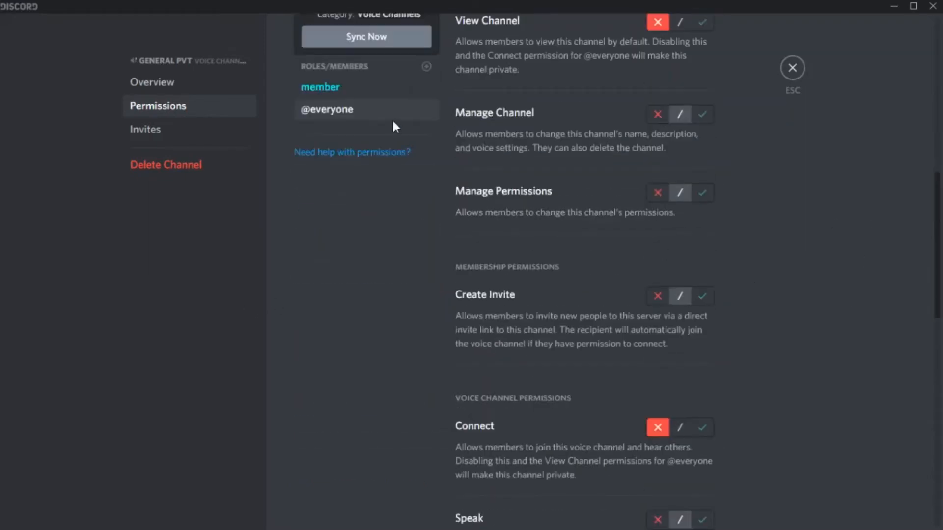
pyautogui.scroll(1, 362, 278)
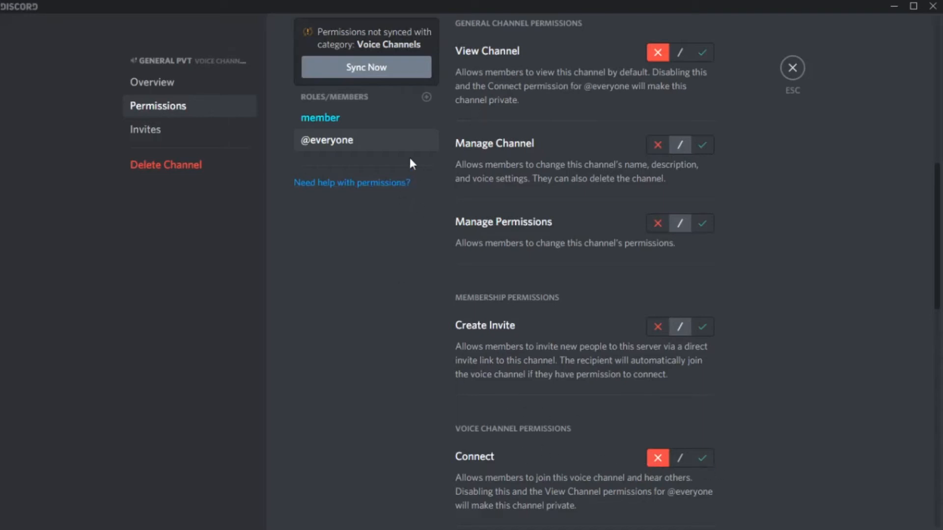
pyautogui.click(383, 120)
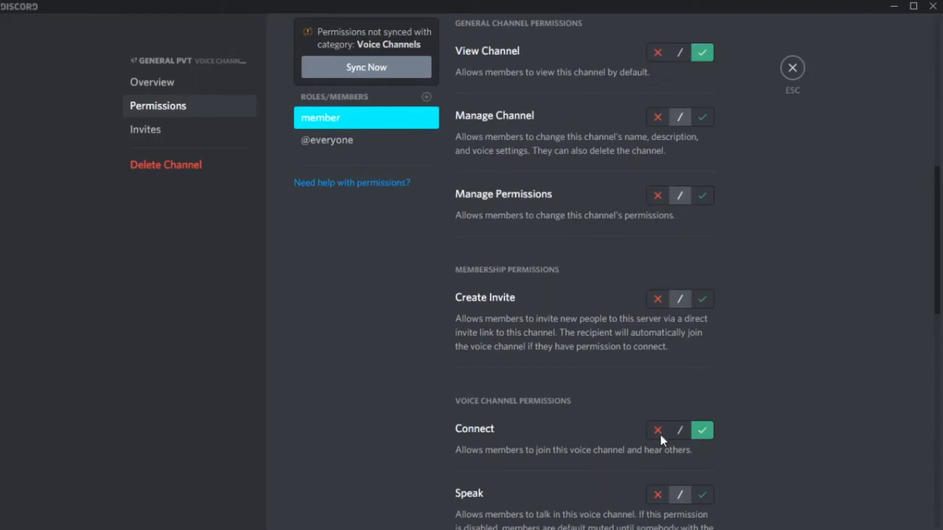
pyautogui.click(367, 144)
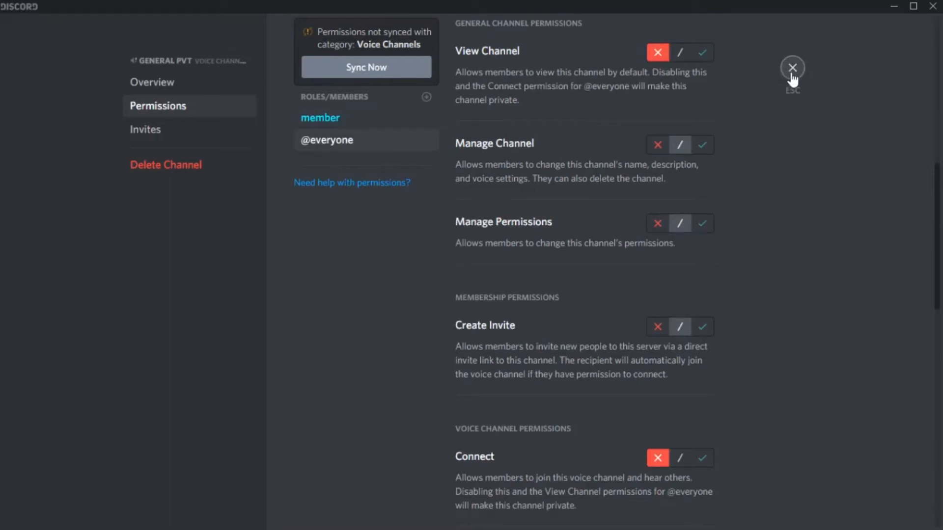
pyautogui.click(383, 120)
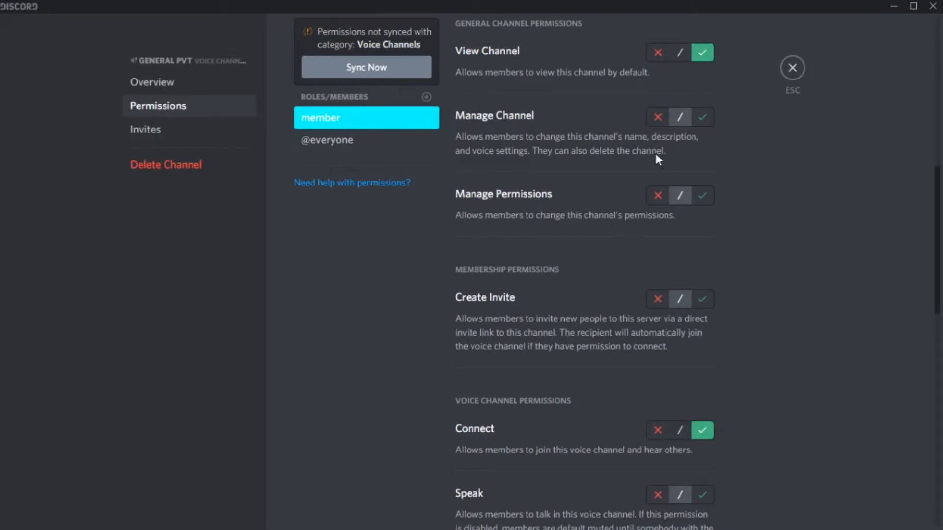
pyautogui.click(792, 67)
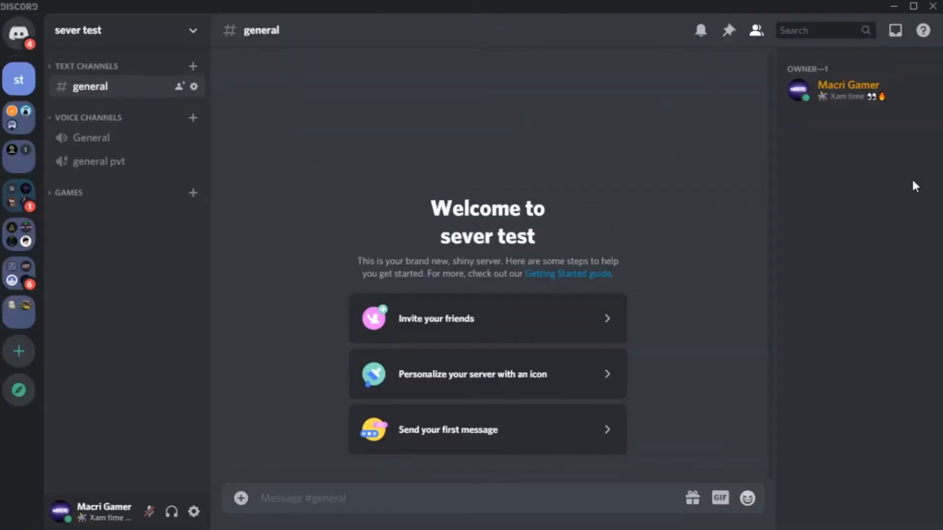
pyautogui.click(97, 32)
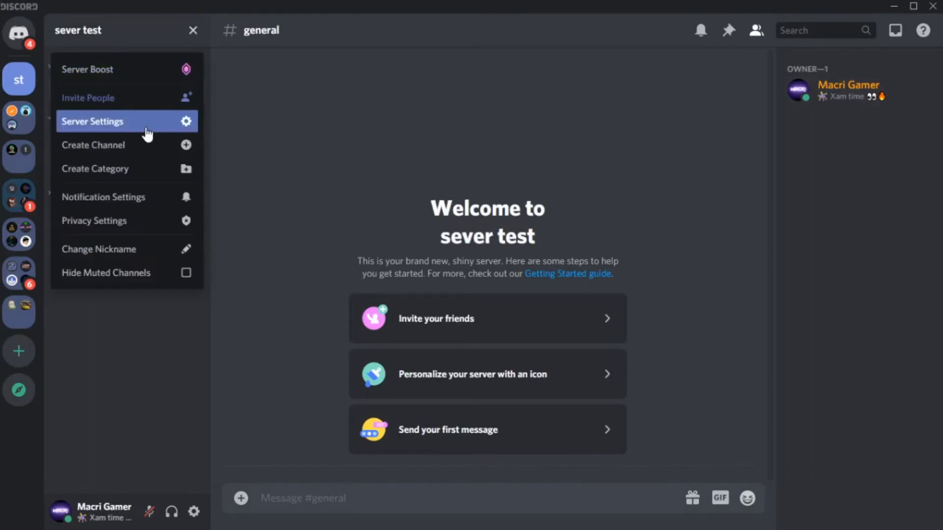
pyautogui.click(148, 134)
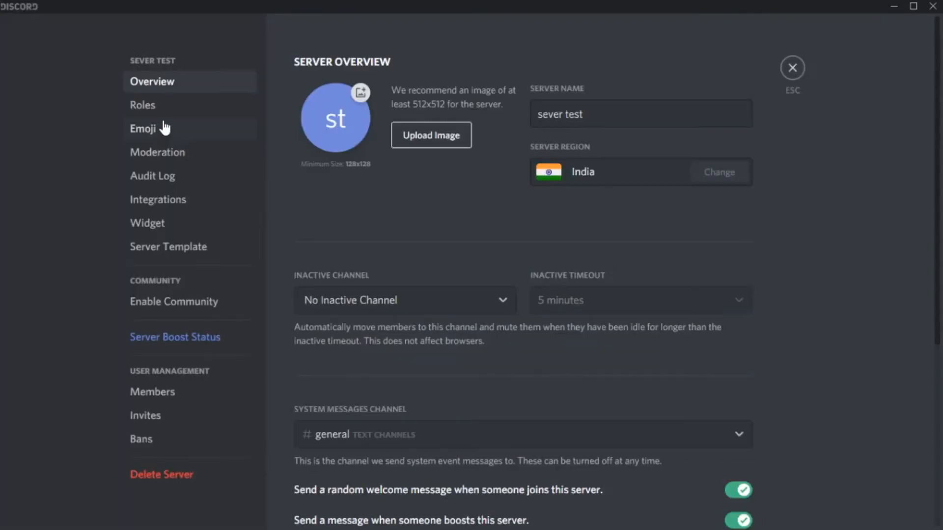
pyautogui.click(145, 105)
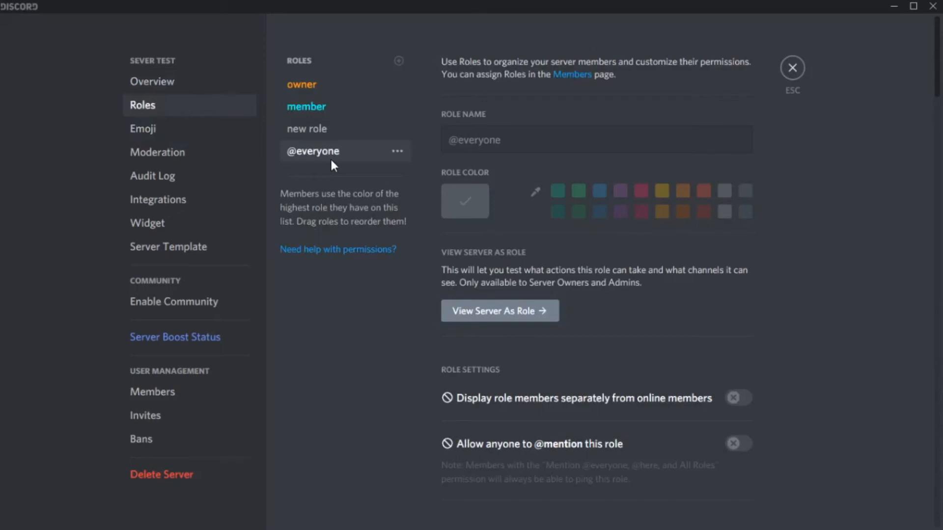
pyautogui.click(524, 318)
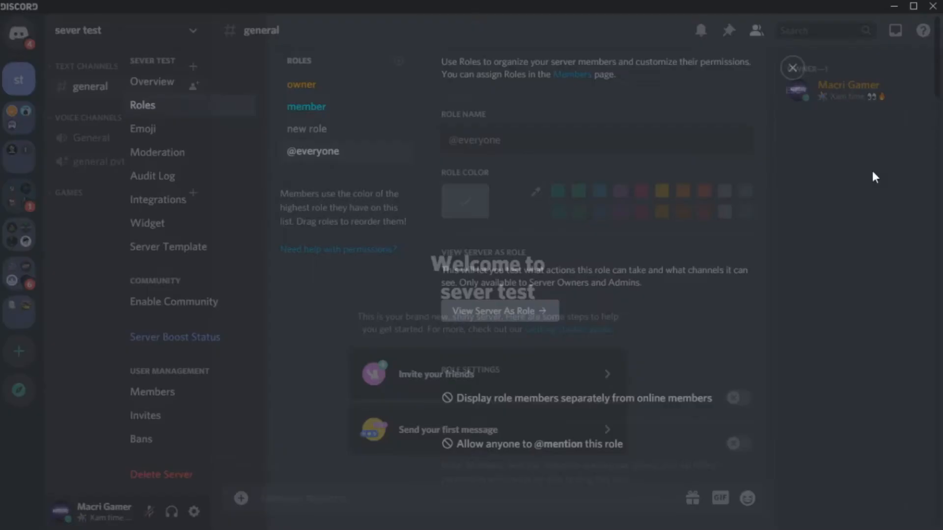
pyautogui.click(795, 74)
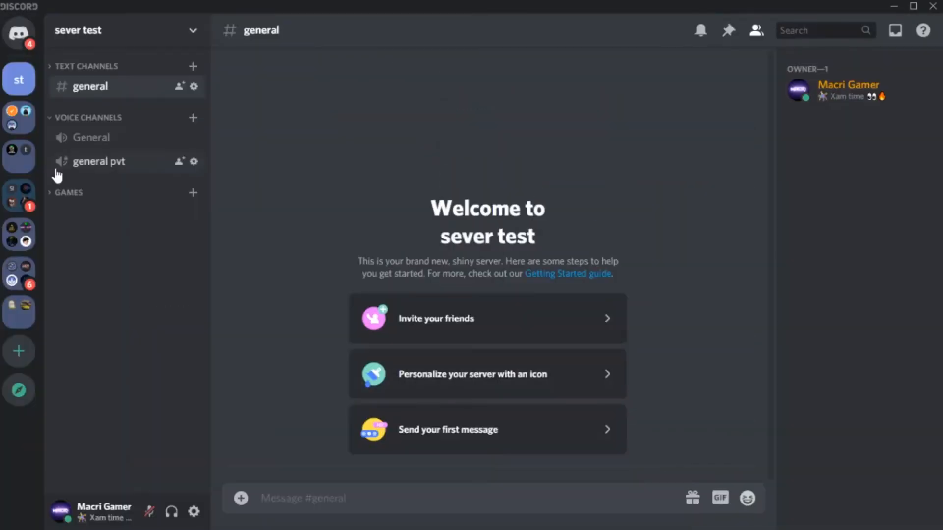
pyautogui.click(194, 162)
pyautogui.click(160, 107)
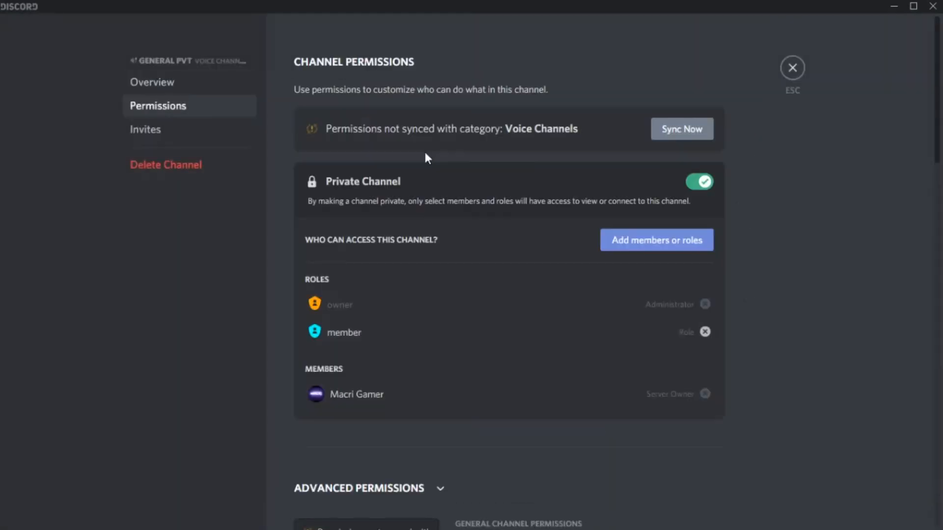
pyautogui.scroll(-2, 484, 412)
pyautogui.scroll(-20, 482, 405)
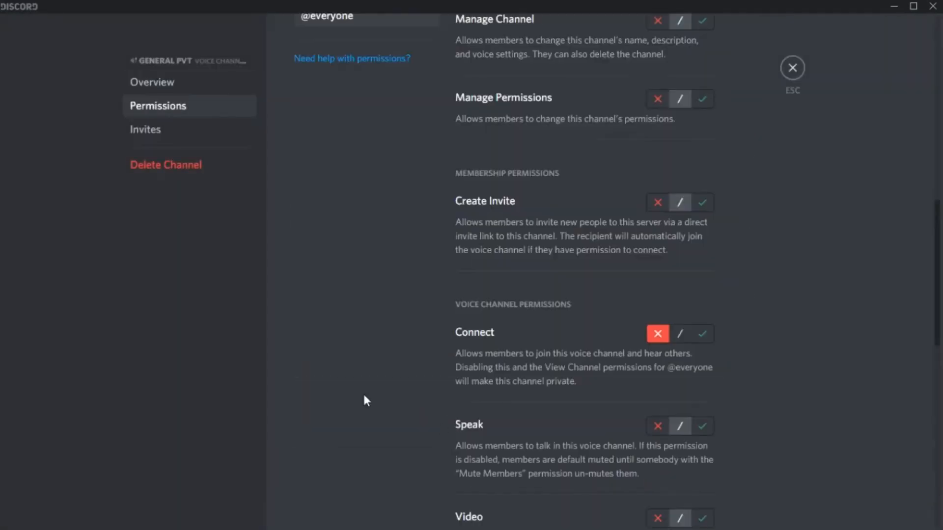
pyautogui.scroll(1, 360, 160)
pyautogui.scroll(-1, 364, 221)
pyautogui.scroll(2, 371, 238)
pyautogui.scroll(-1, 371, 238)
pyautogui.middleClick(371, 237)
pyautogui.scroll(20, 371, 237)
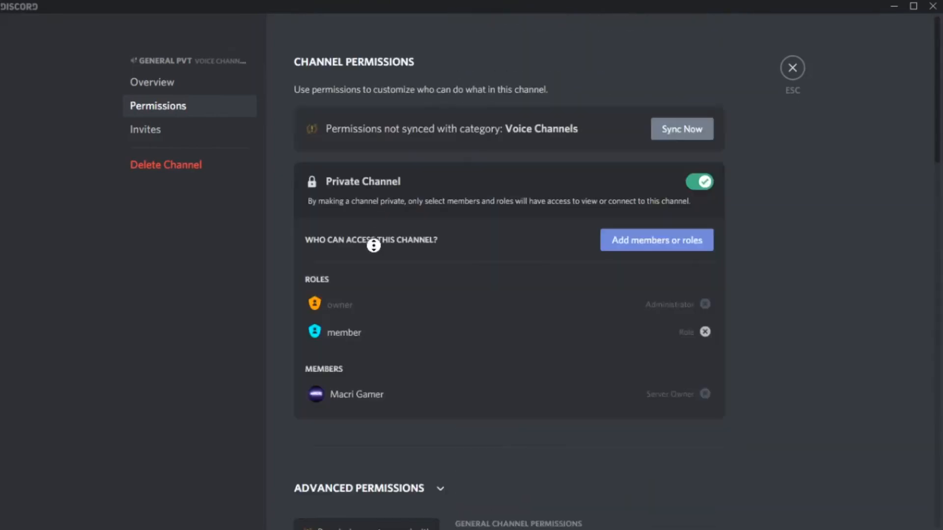
pyautogui.scroll(-9, 373, 245)
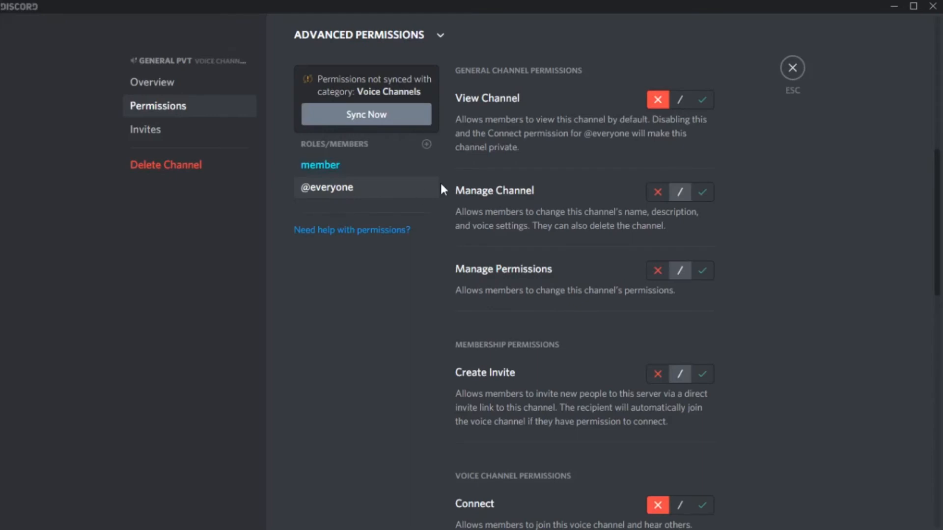
pyautogui.click(703, 98)
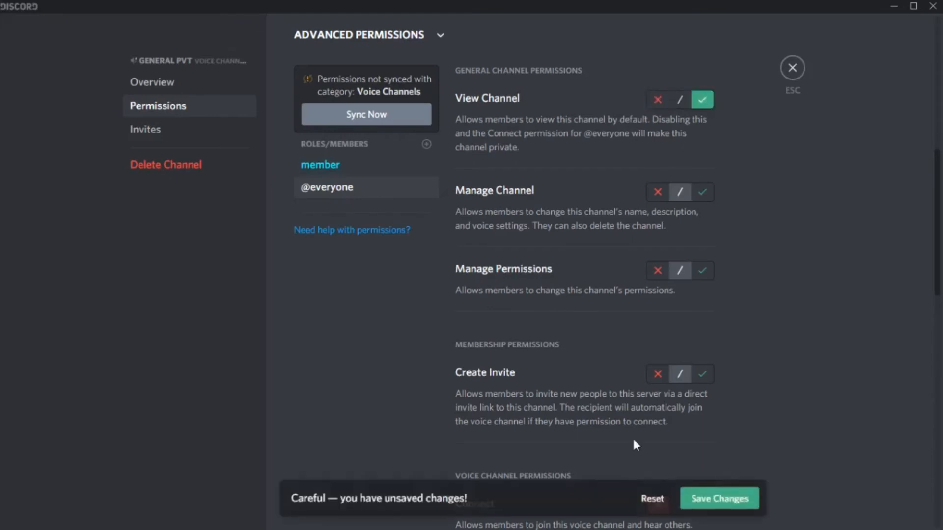
pyautogui.click(733, 500)
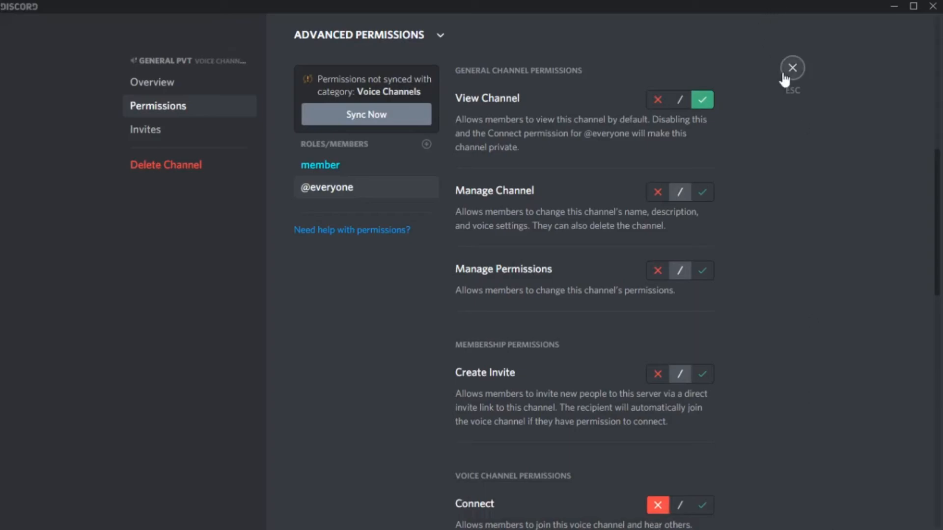
pyautogui.click(796, 74)
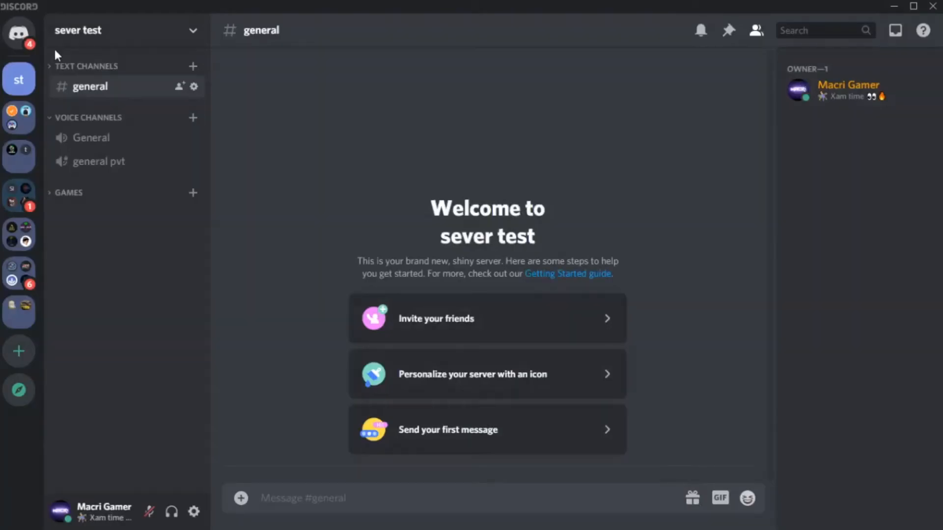
pyautogui.click(73, 37)
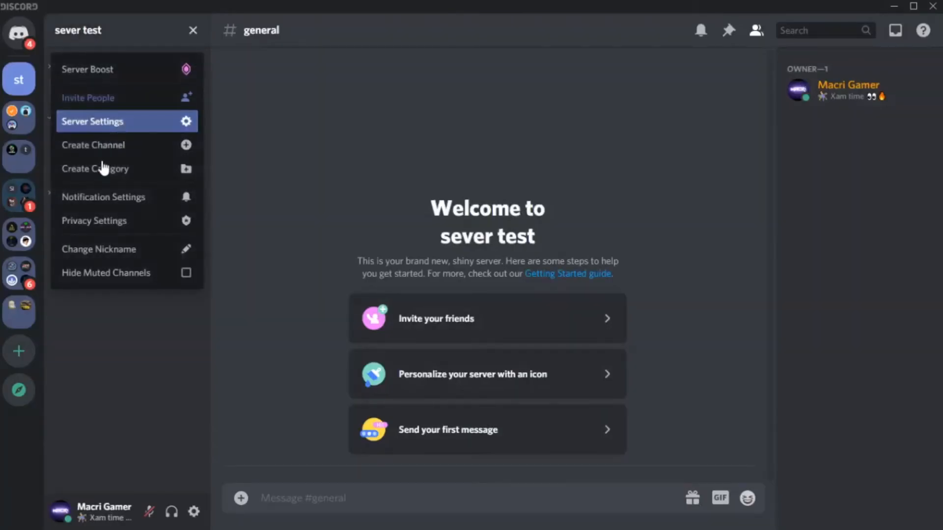
pyautogui.click(93, 122)
pyautogui.click(158, 109)
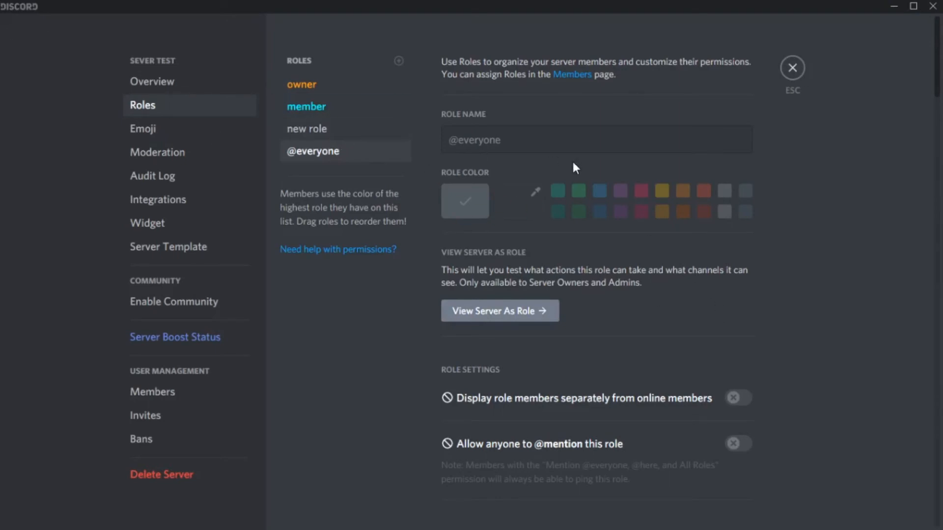
pyautogui.click(514, 322)
pyautogui.click(318, 115)
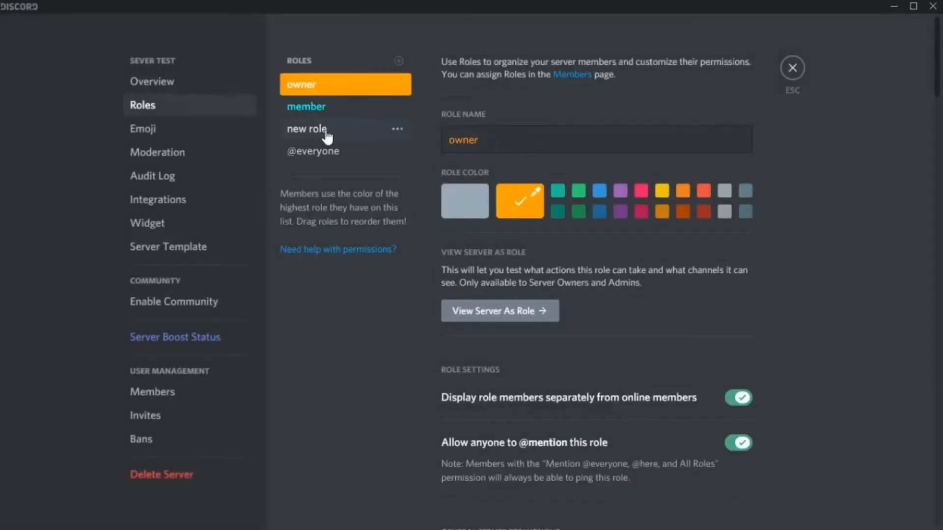
pyautogui.click(793, 69)
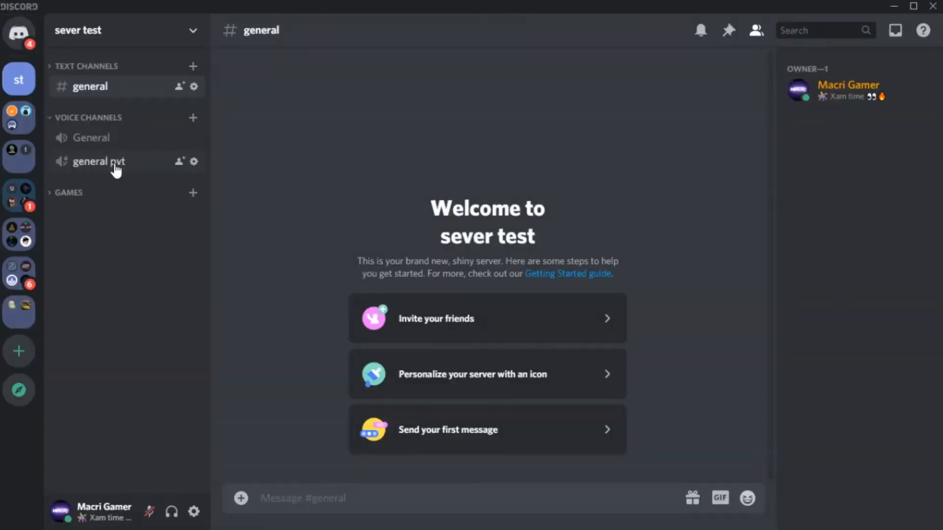
# Expand the Games category in the channel list
pyautogui.click(88, 195)
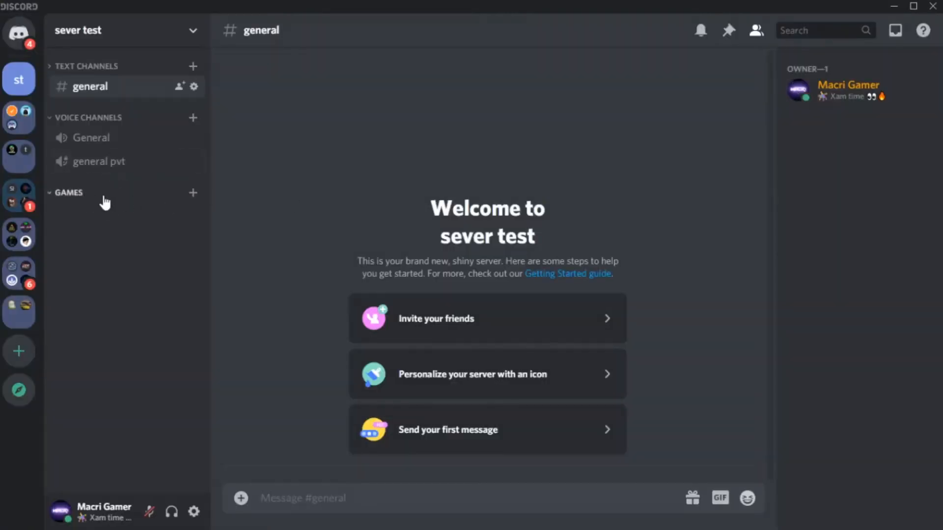